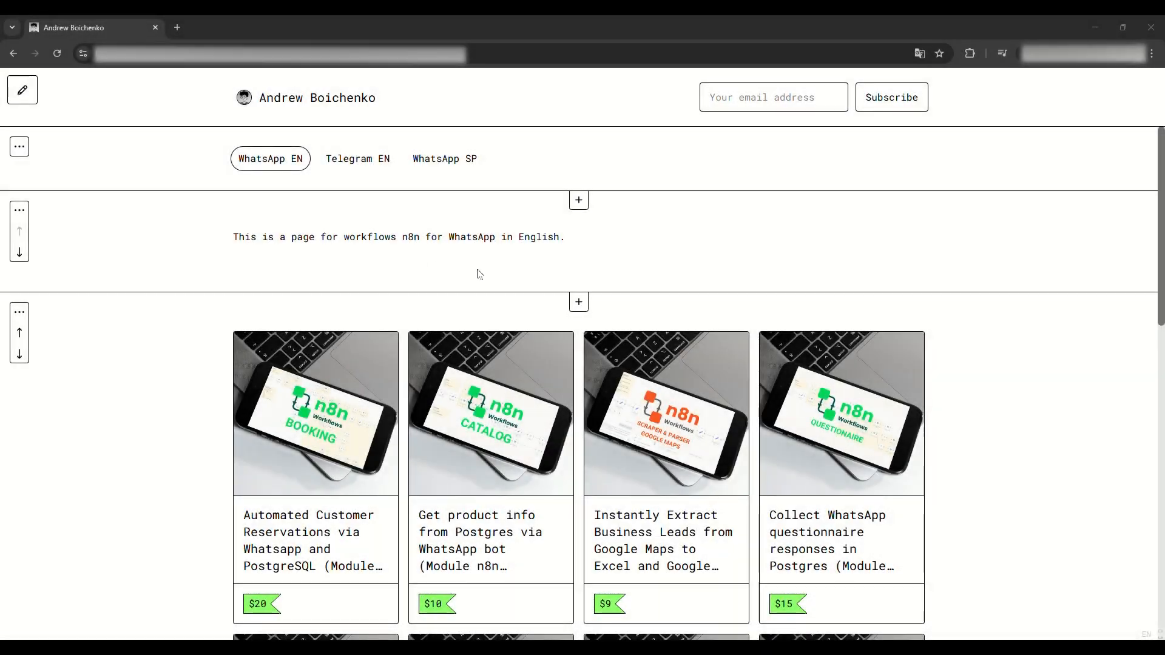
Look through the workflow listings on the WhatsApp EN and Telegram EN pages
scroll(476, 271, "down", 4)
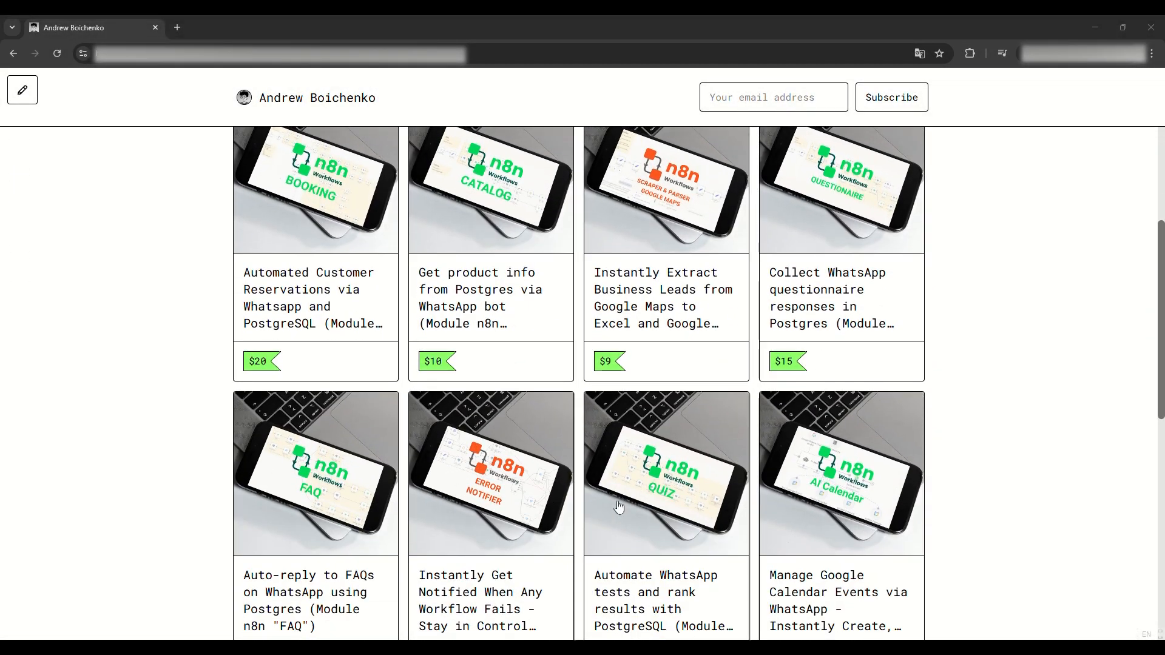
scroll(949, 276, "up", 4)
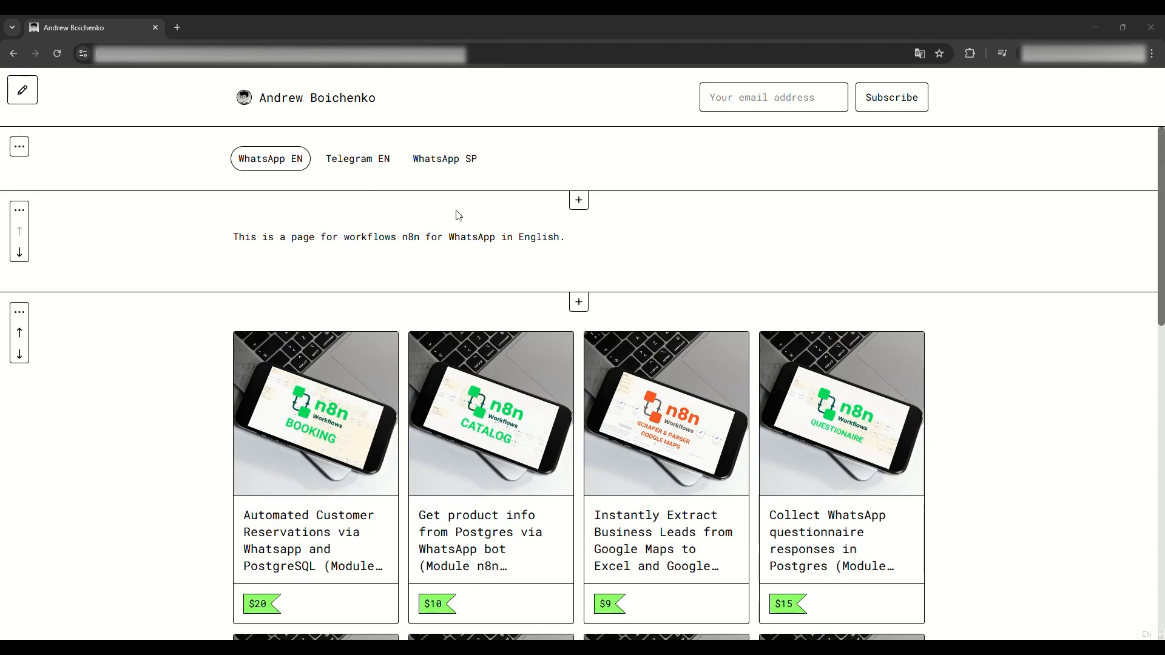
left_click(363, 160)
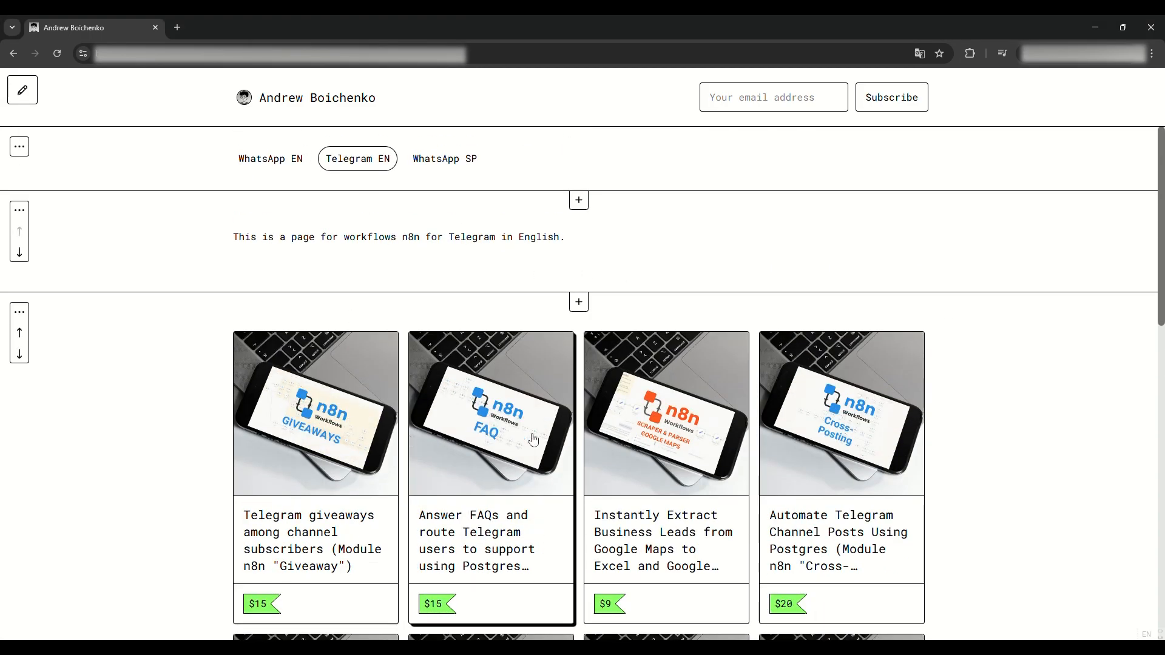
scroll(801, 433, "down", 4)
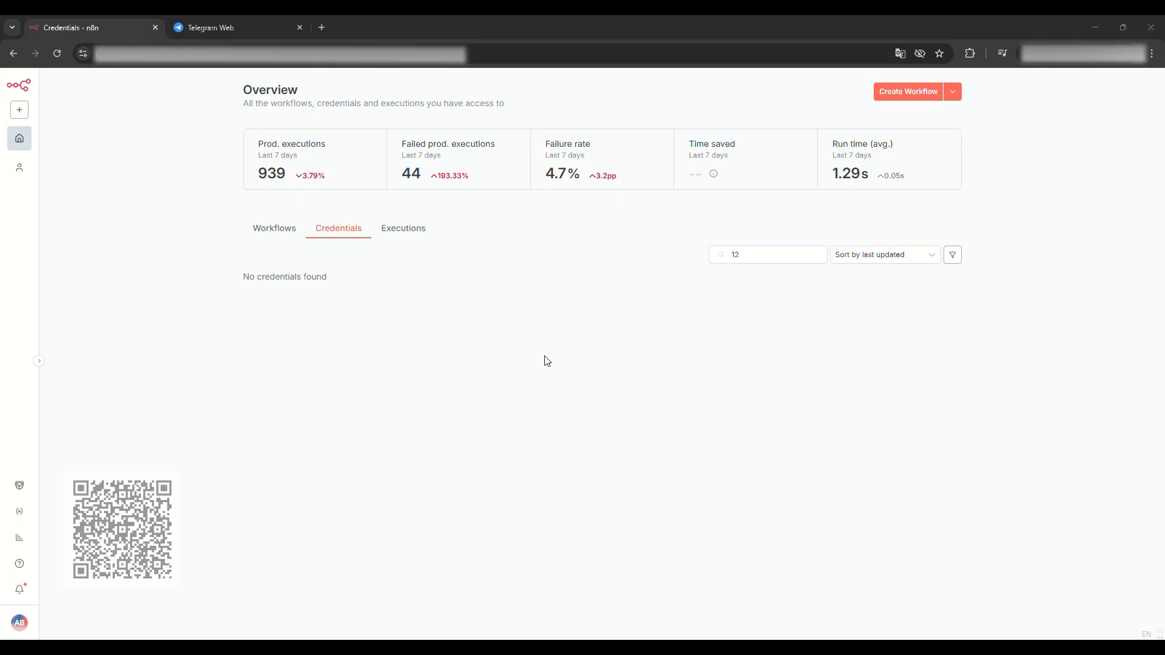
Start a new credential in n8n for the Telegram API service
left_click(20, 109)
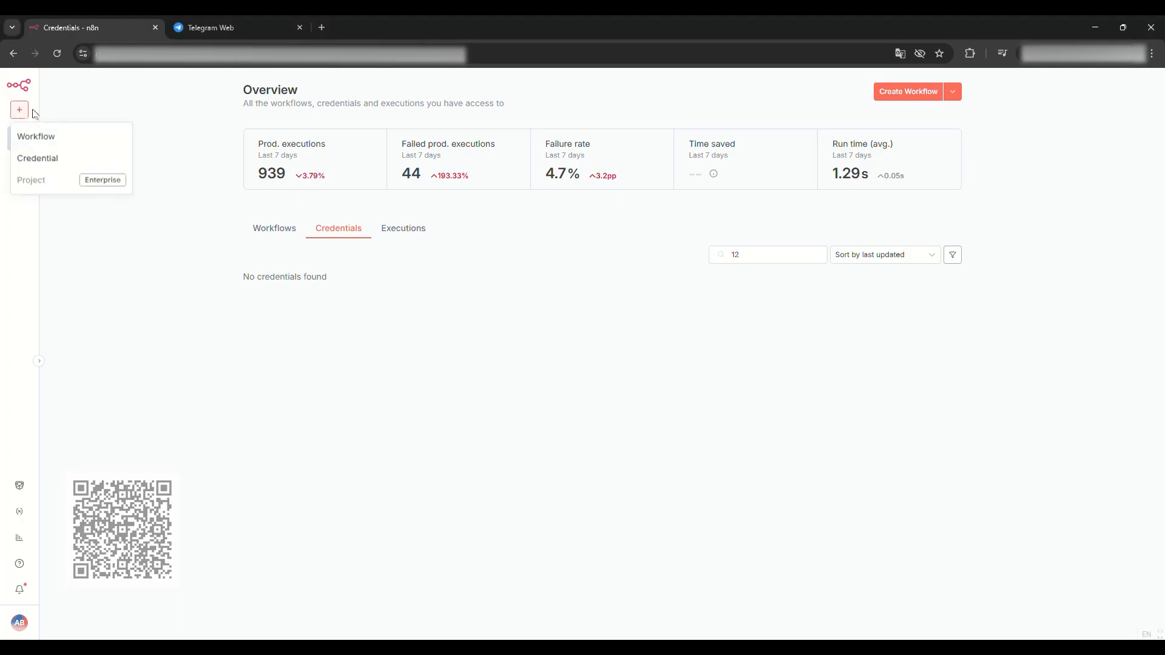
left_click(65, 156)
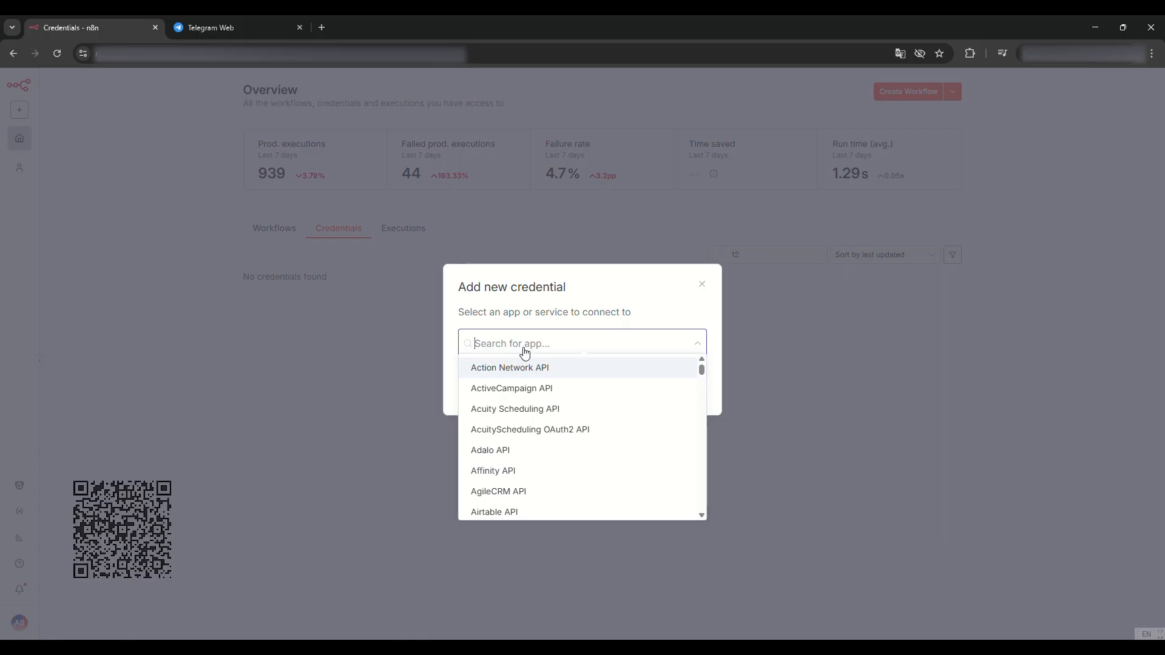
type("tel")
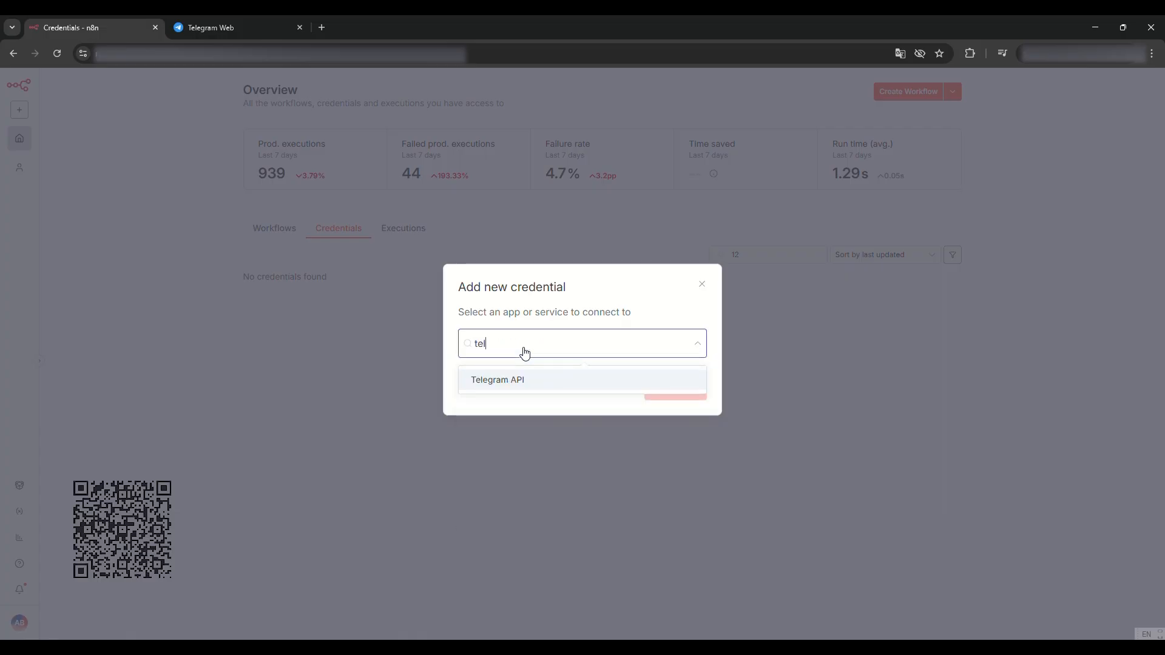
type("egr")
left_click(521, 381)
left_click(671, 388)
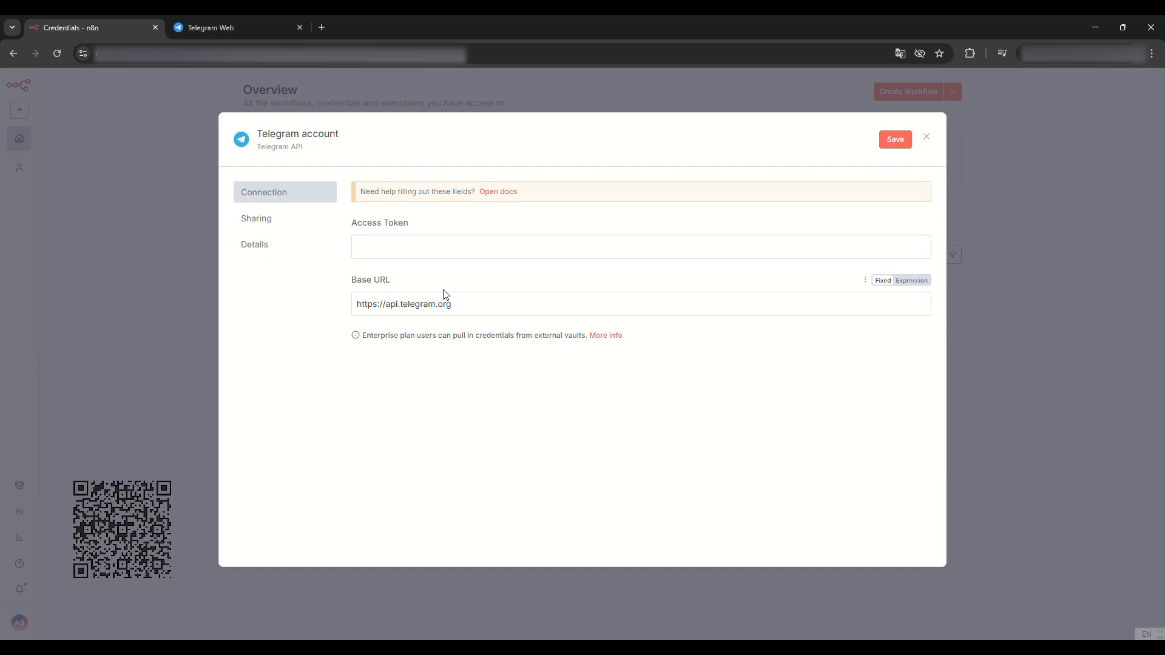
Switch to Telegram Web, start the BotFather chat and request a new bot named my_bot_4821
left_click(245, 16)
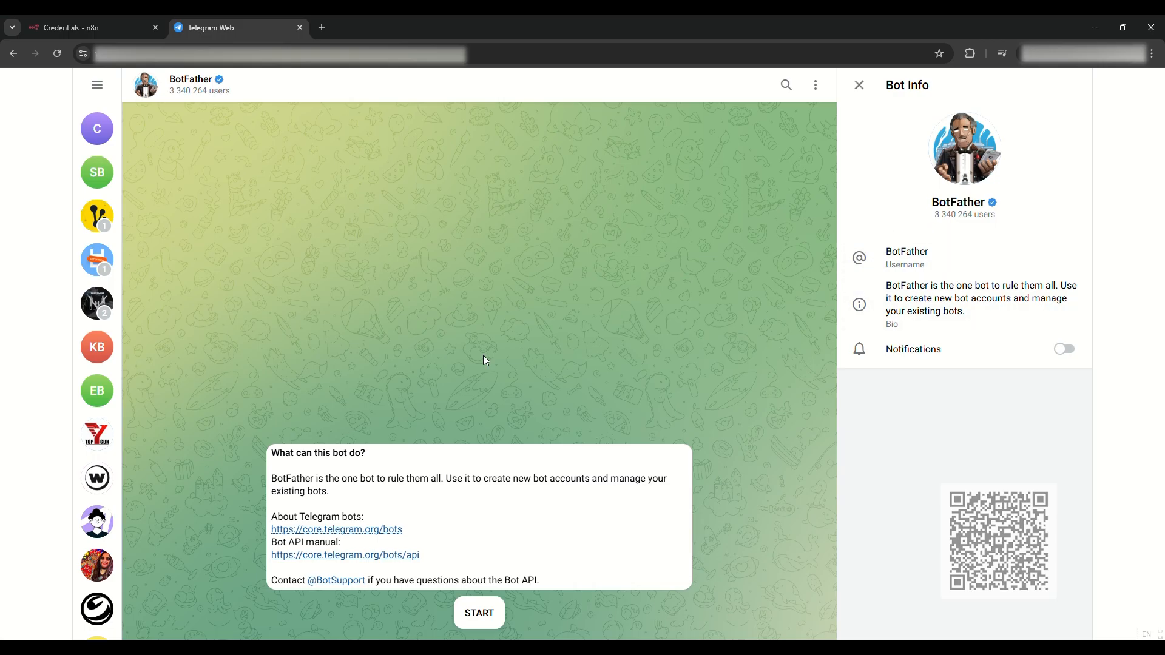
left_click(479, 614)
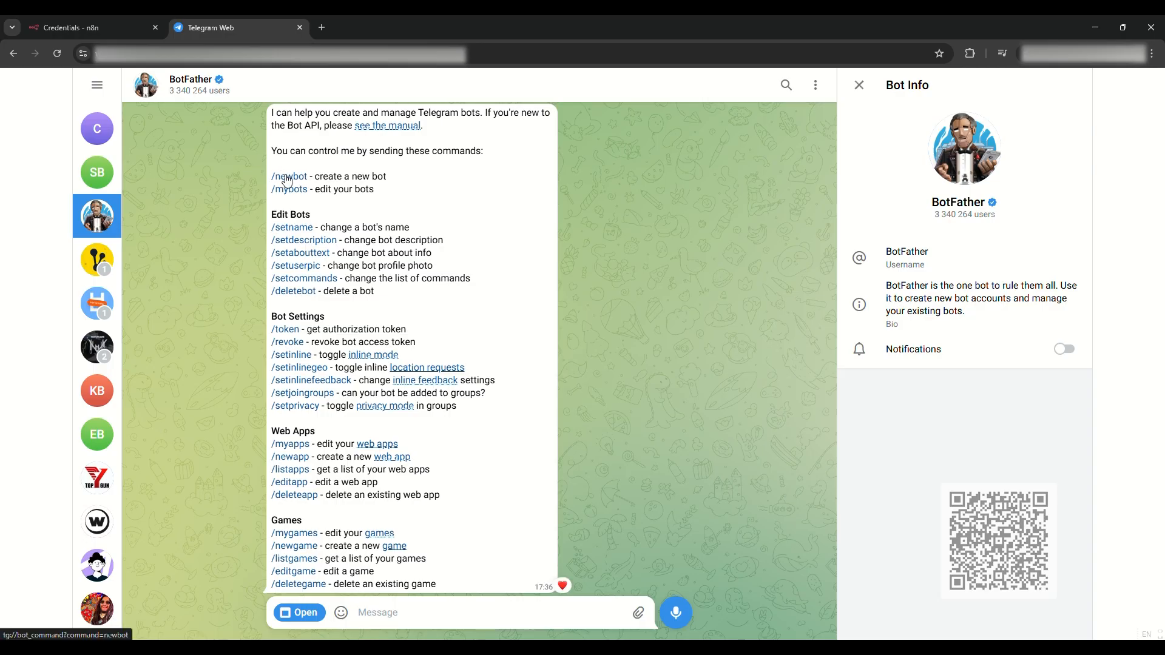
left_click(288, 182)
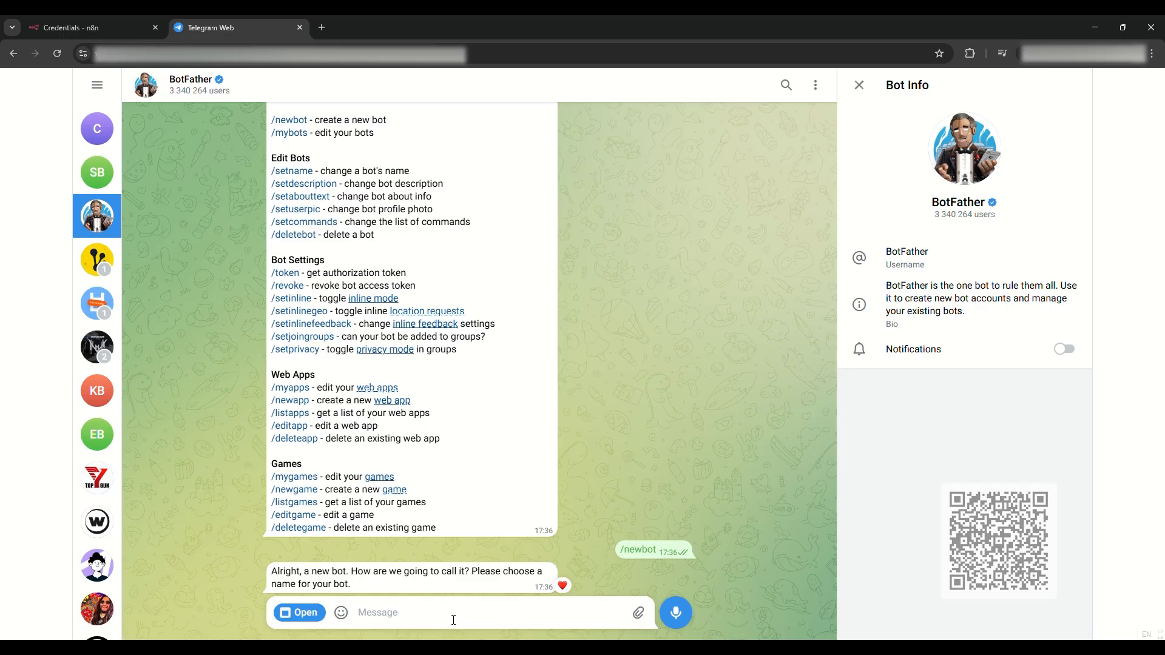
type("my_bot")
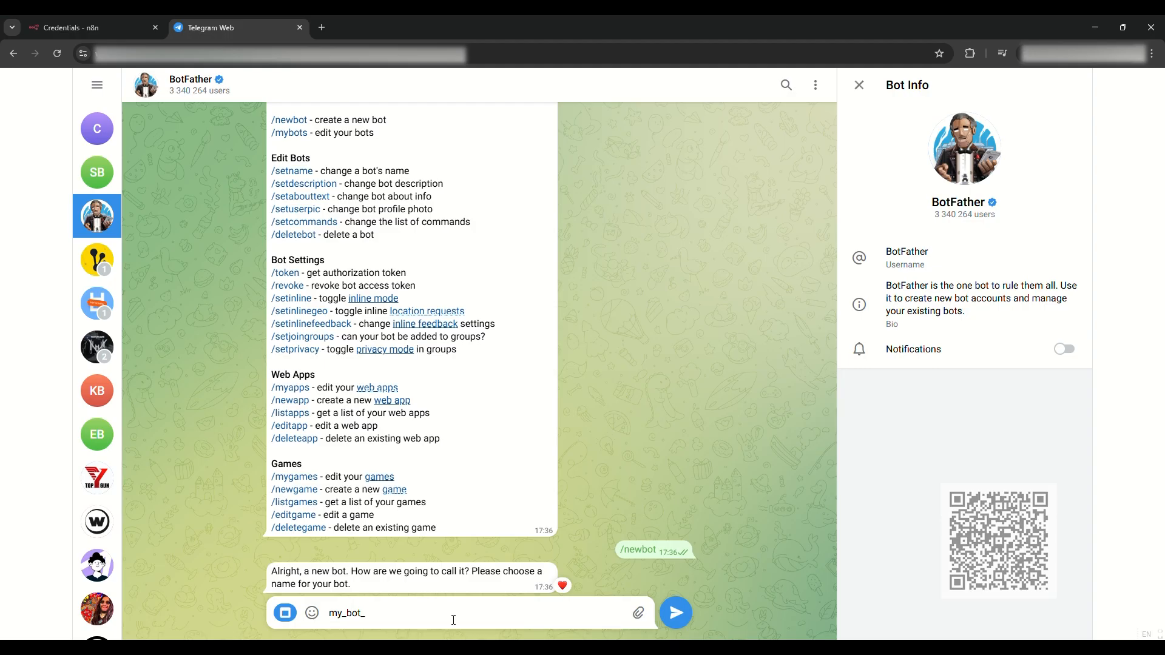
type("_4821")
key("Return")
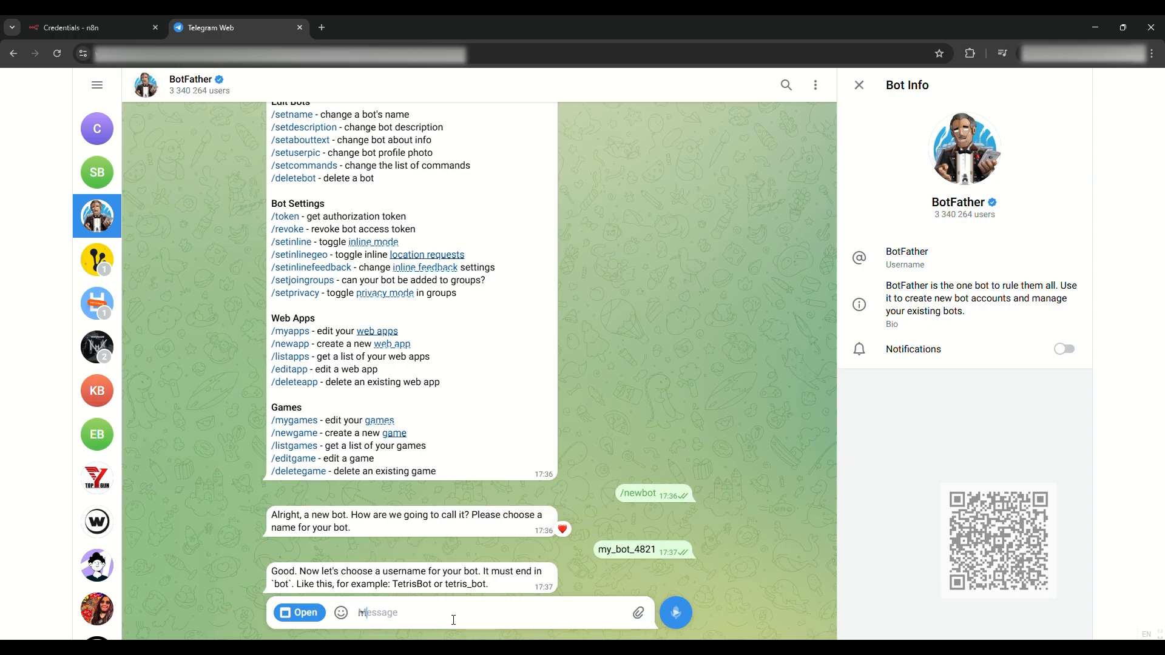
Try to submit "my_bot_name 4821" as the bot's username
type("my_bot_")
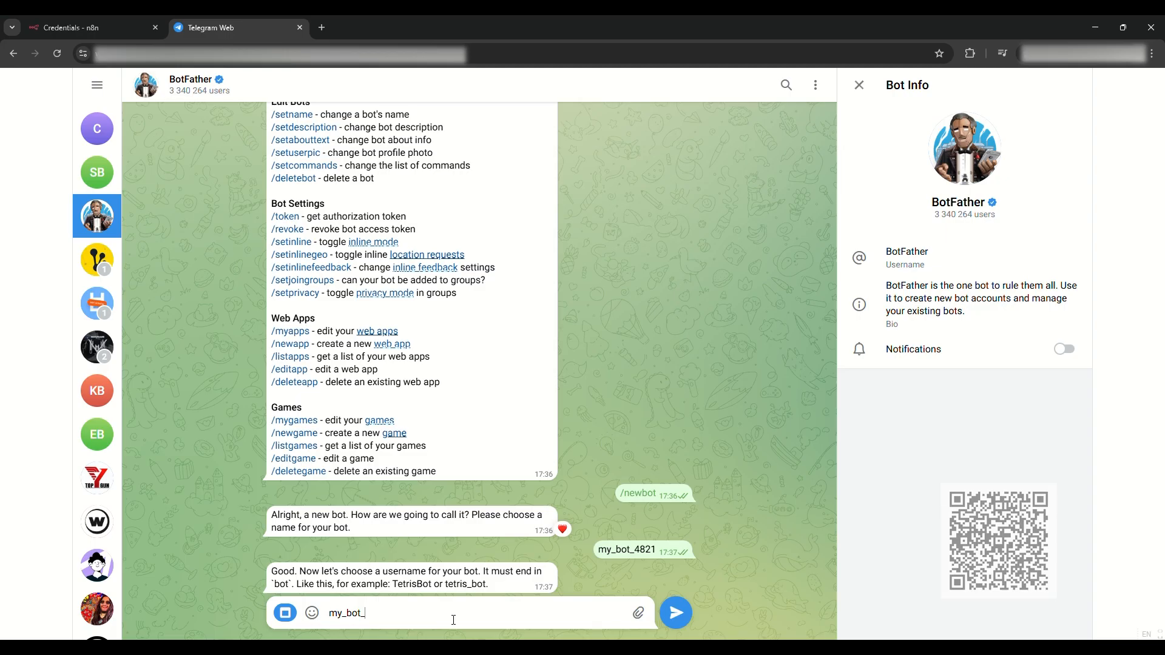
type("name_4821")
key("Return")
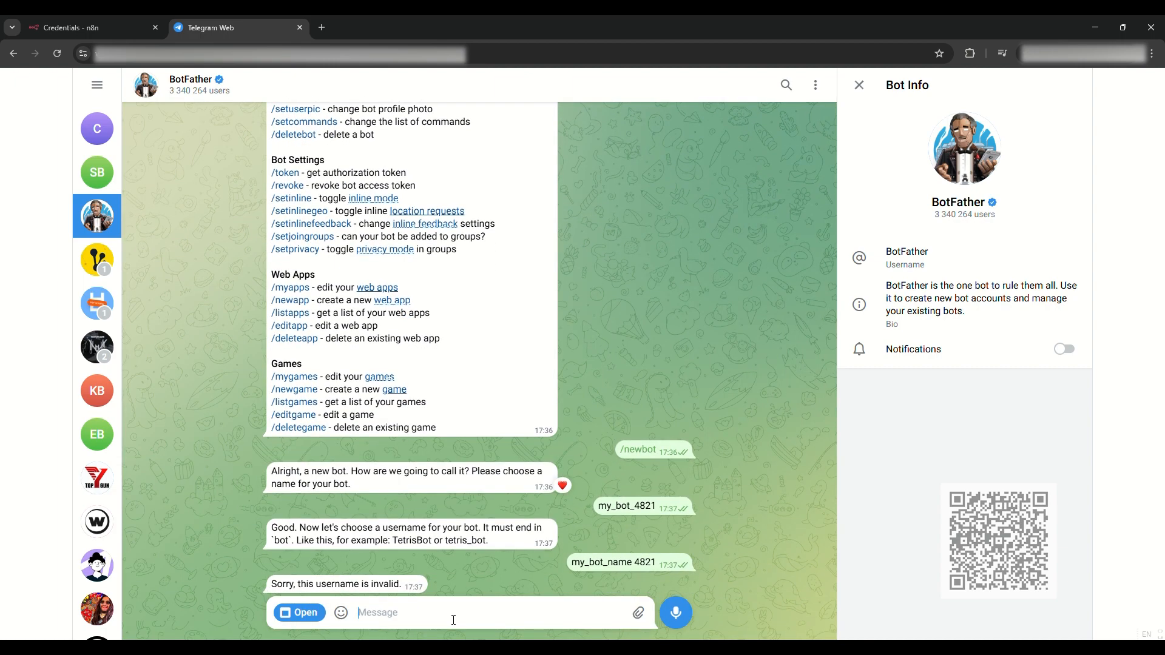
Delete the "my_bot_name 4821" message and BotFather's reply to it from the chat
key("Up")
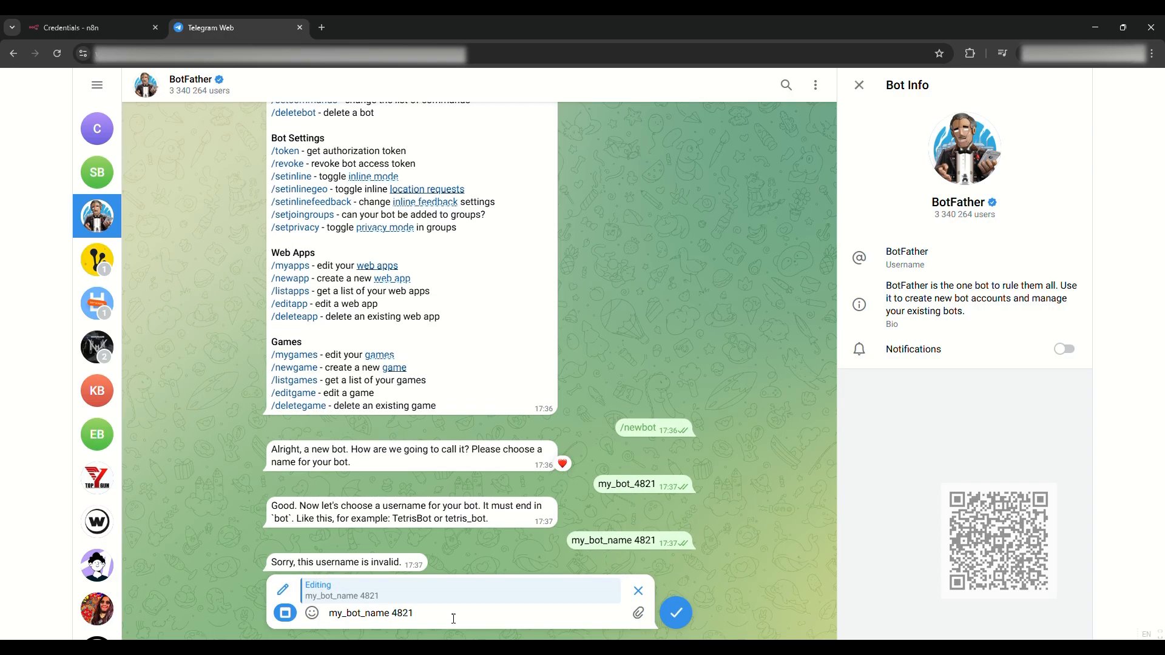
left_click(638, 590)
right_click(403, 584)
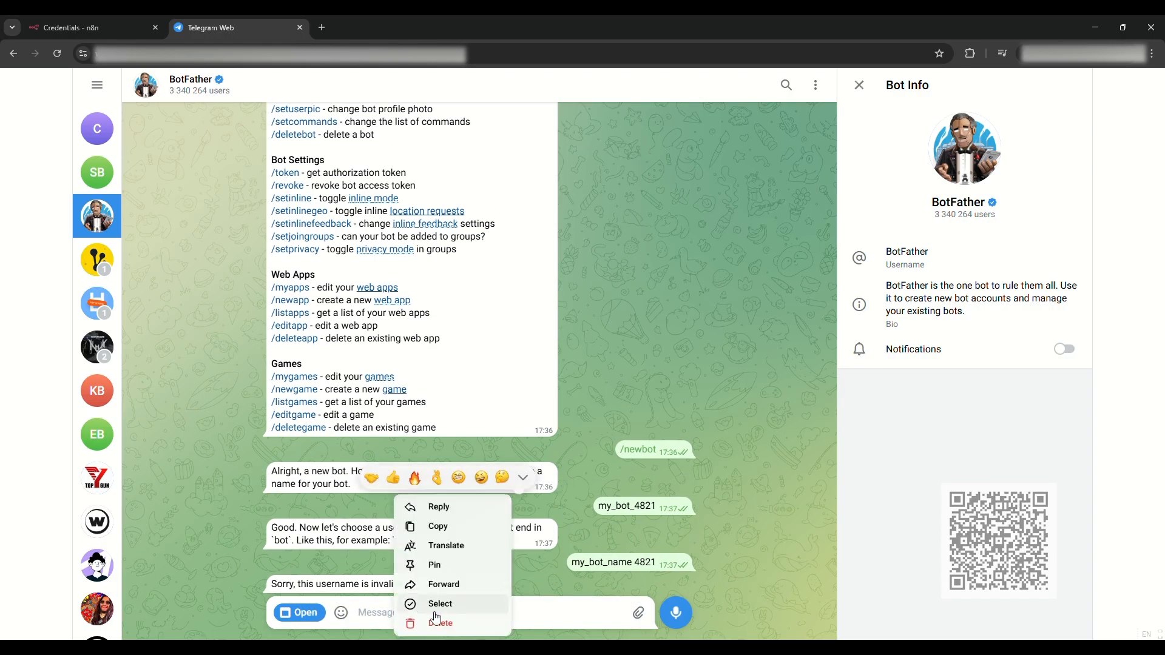
left_click(436, 607)
left_click(546, 564)
left_click(581, 612)
left_click(510, 371)
left_click(639, 400)
left_click(537, 605)
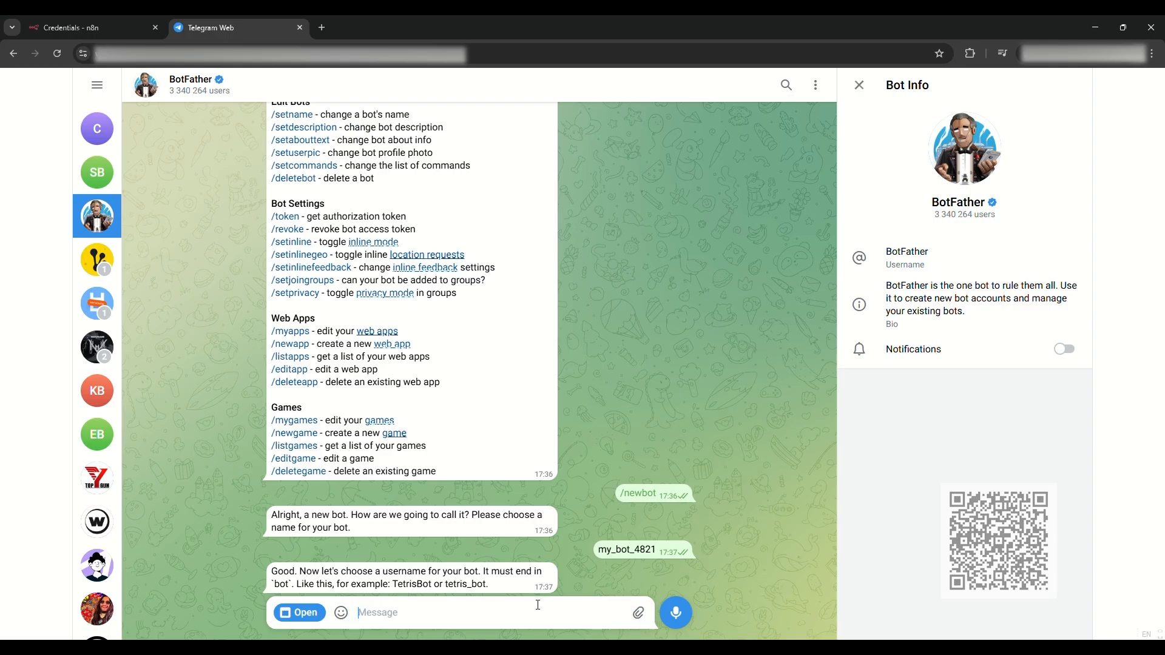
Submit my_bot_4821_bot to BotFather as the bot's username
type("my_bot_")
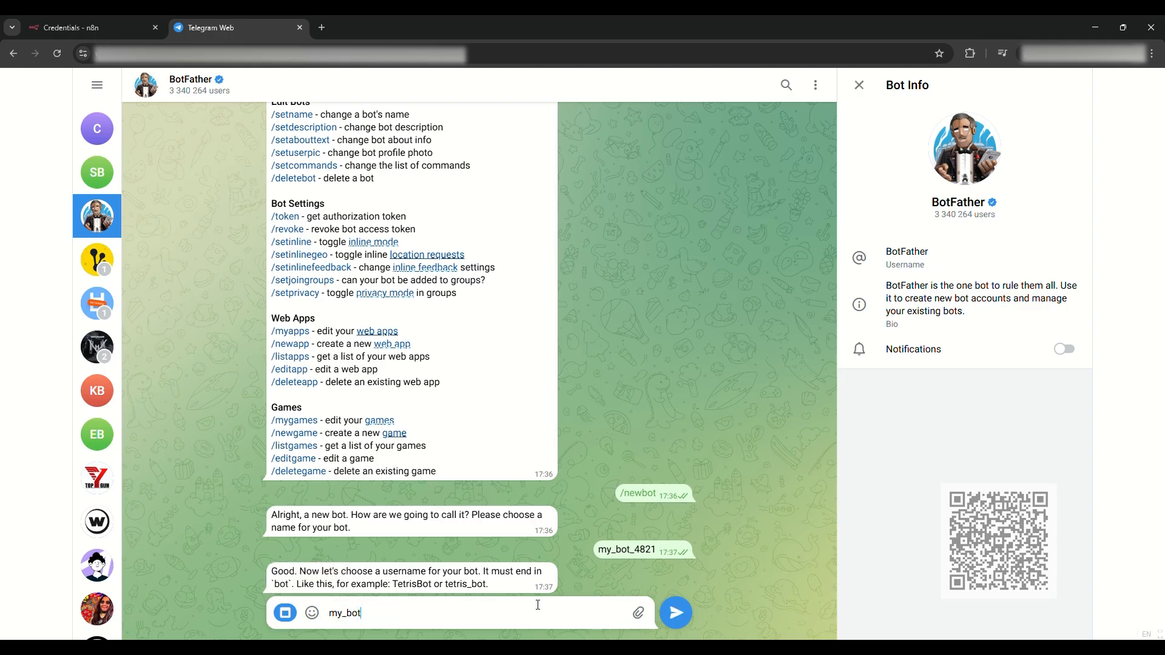
type("4821_bot")
key("Return")
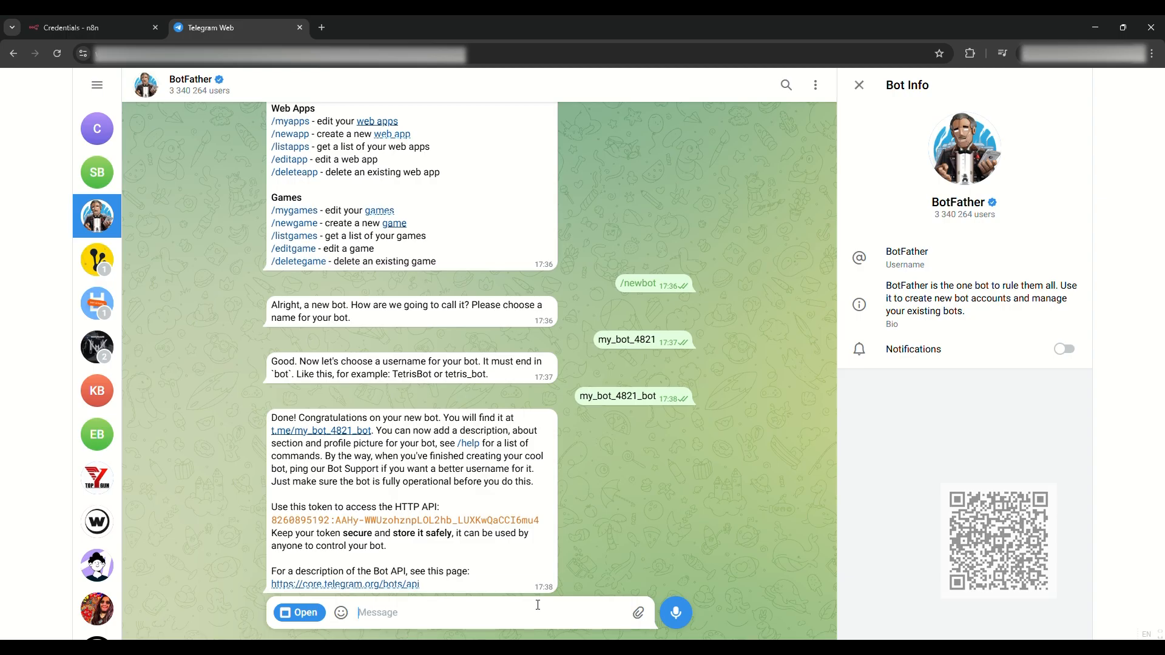
Copy the bot's API token from BotFather into the Access Token field of the Telegram credential in n8n and save the credential
double_click(461, 516)
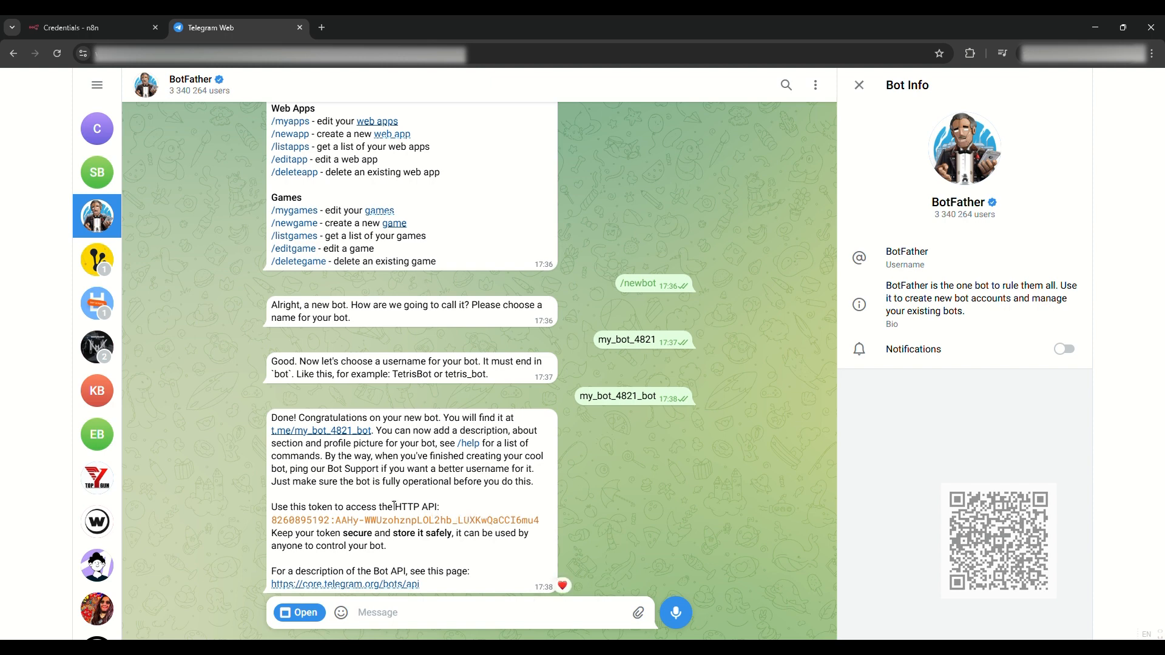
left_click(424, 523)
left_click(100, 28)
left_click(384, 246)
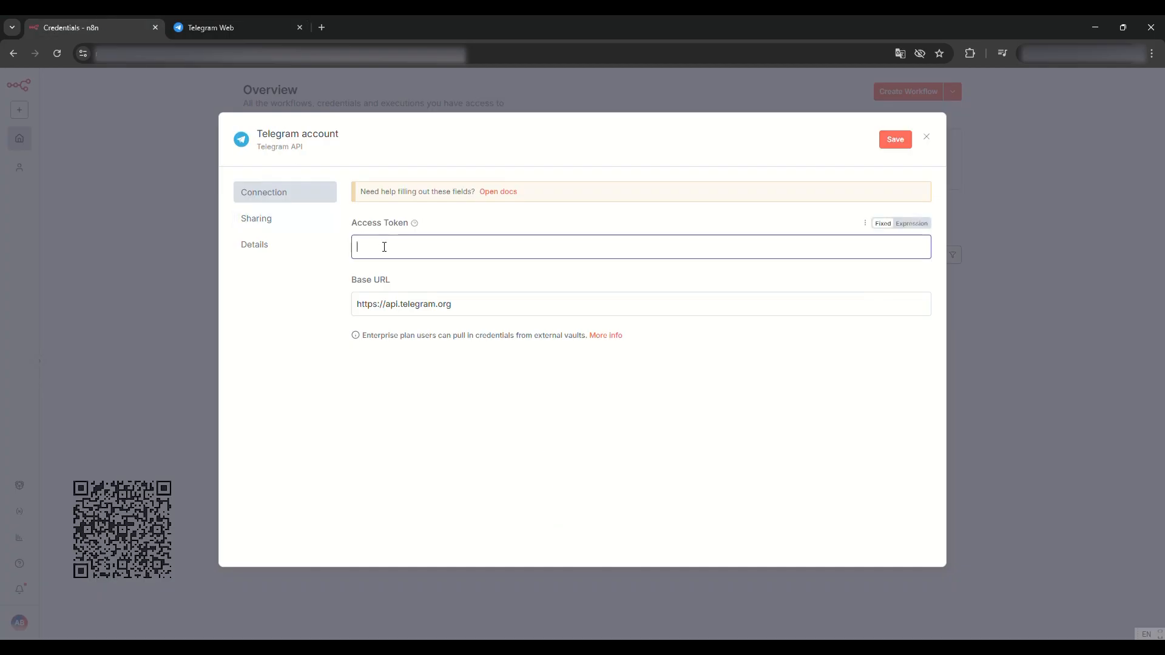
key("ctrl+v")
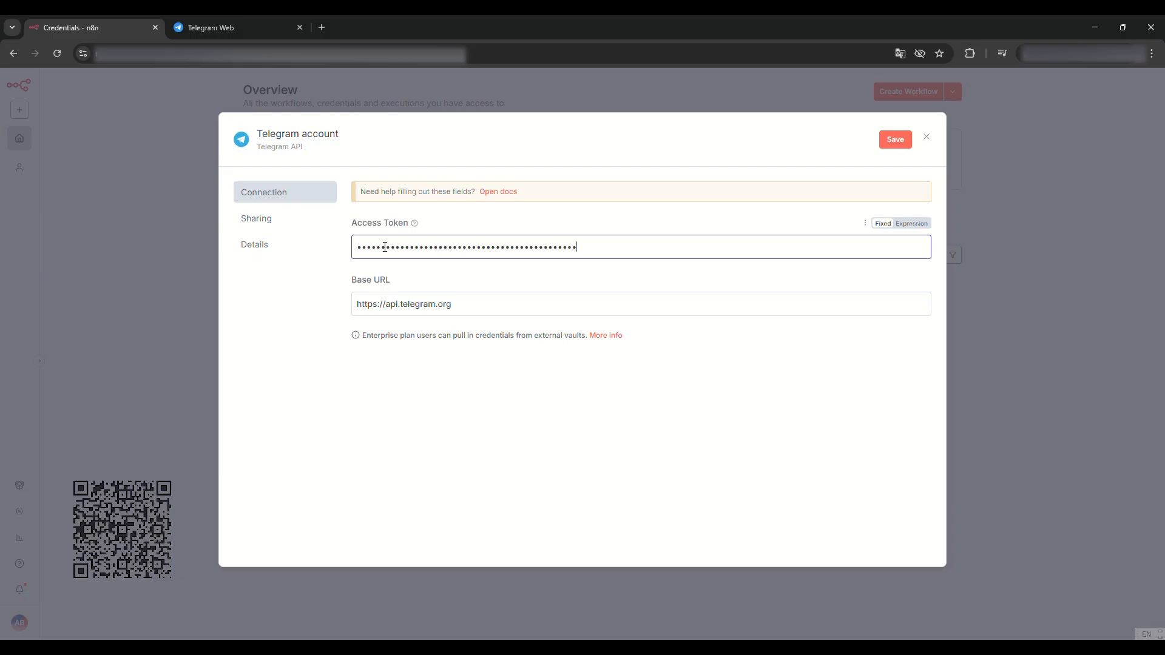
left_click(894, 139)
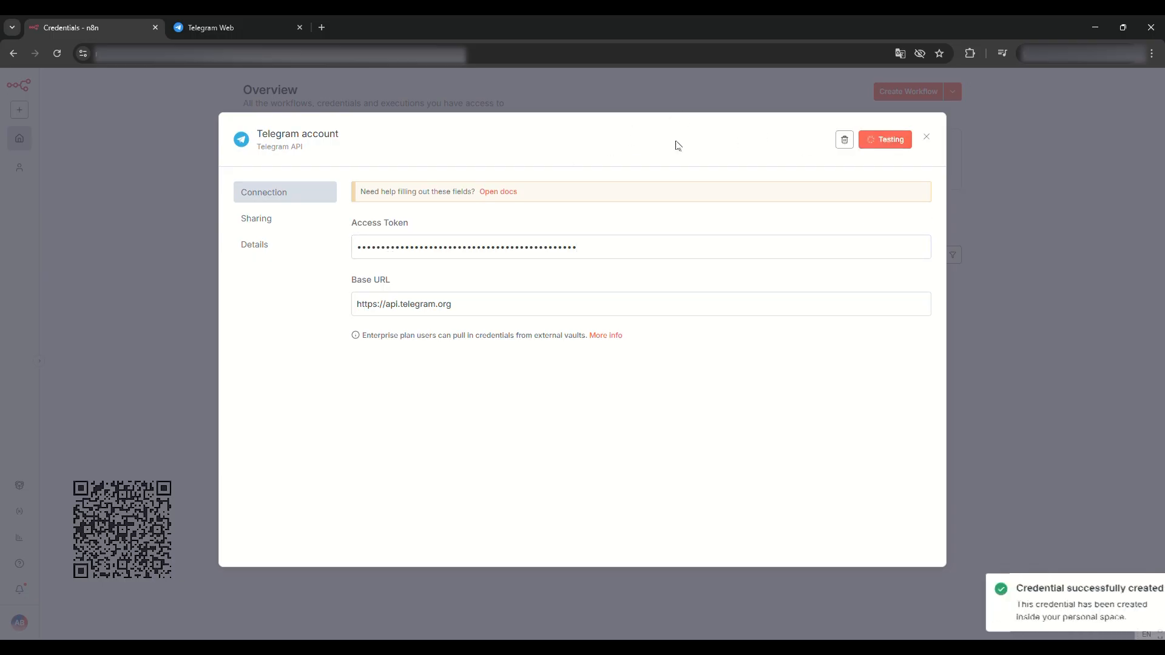